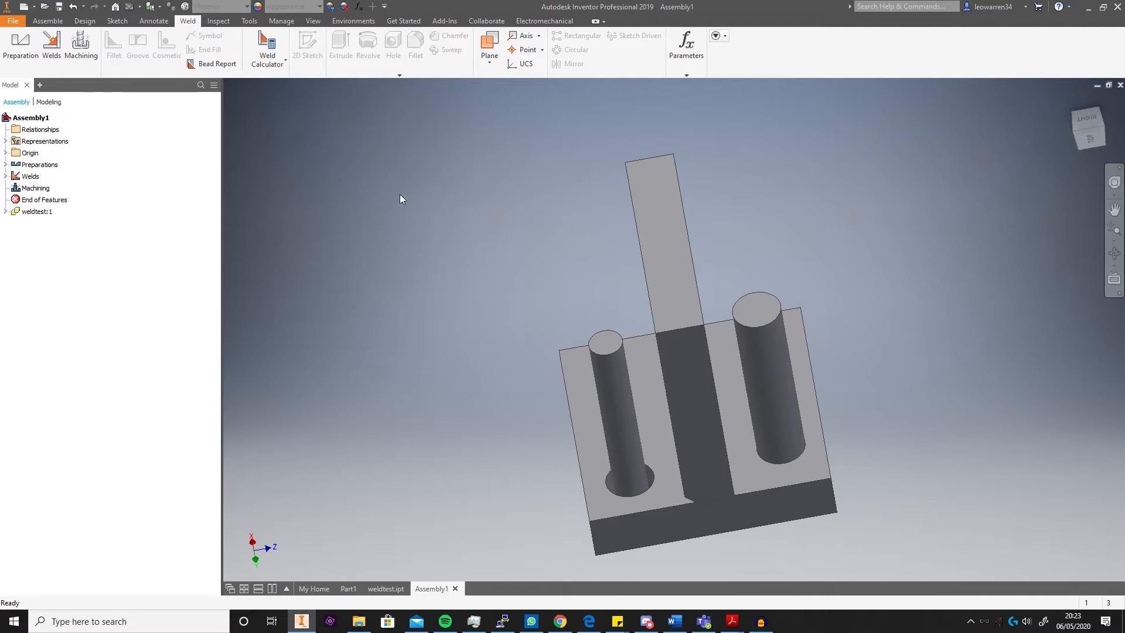
- Examine the base plate, upright plate and two cylindrical pins of the weldment from several sides
{"action": "middle_click_drag", "start_coordinate": [815, 216], "coordinate": [703, 196]}
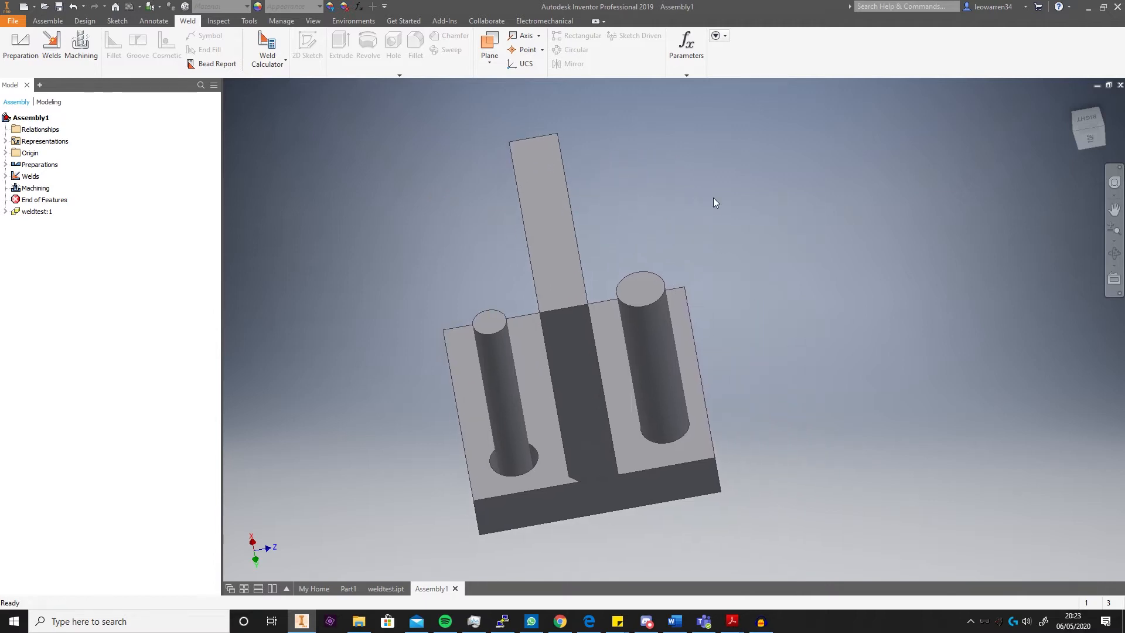
{"action": "mouse_move", "coordinate": [1091, 130]}
{"action": "left_mouse_down"}
{"action": "mouse_move", "coordinate": [1042, 132]}
{"action": "mouse_move", "coordinate": [1075, 130]}
{"action": "mouse_move", "coordinate": [1104, 95]}
{"action": "mouse_move", "coordinate": [1100, 120]}
{"action": "mouse_move", "coordinate": [1054, 111]}
{"action": "mouse_move", "coordinate": [1040, 129]}
{"action": "mouse_move", "coordinate": [1043, 144]}
{"action": "mouse_move", "coordinate": [1069, 138]}
{"action": "mouse_move", "coordinate": [1055, 118]}
{"action": "mouse_move", "coordinate": [1081, 106]}
{"action": "mouse_move", "coordinate": [1105, 120]}
{"action": "left_mouse_up"}
{"action": "middle_click_drag", "start_coordinate": [1001, 307], "coordinate": [937, 251], "text": "shift"}
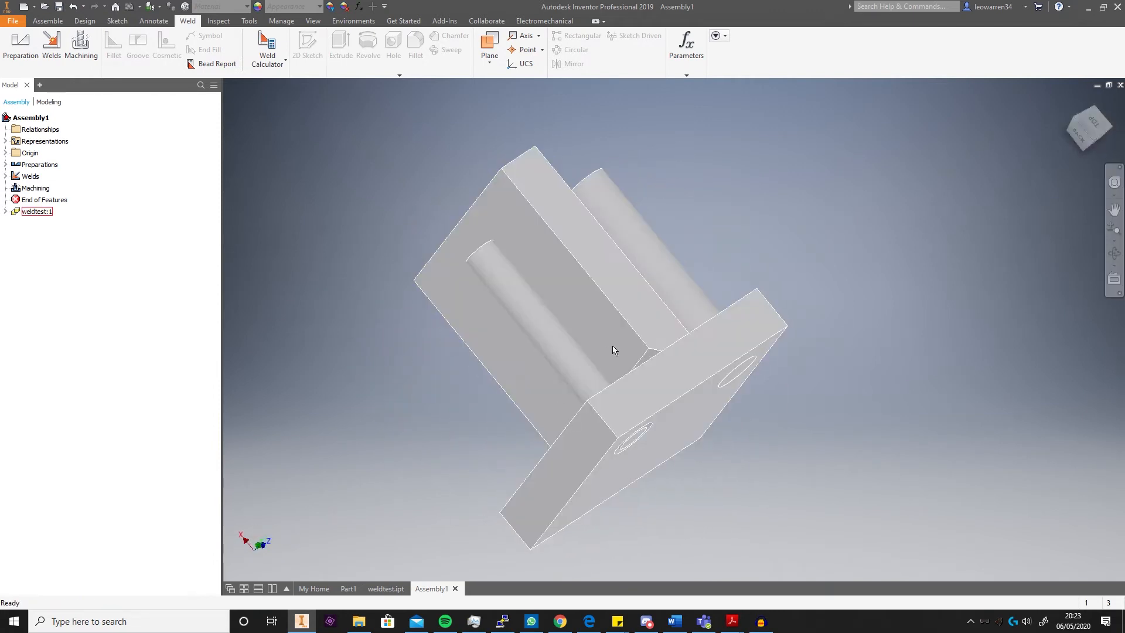
{"action": "left_click", "coordinate": [1090, 123]}
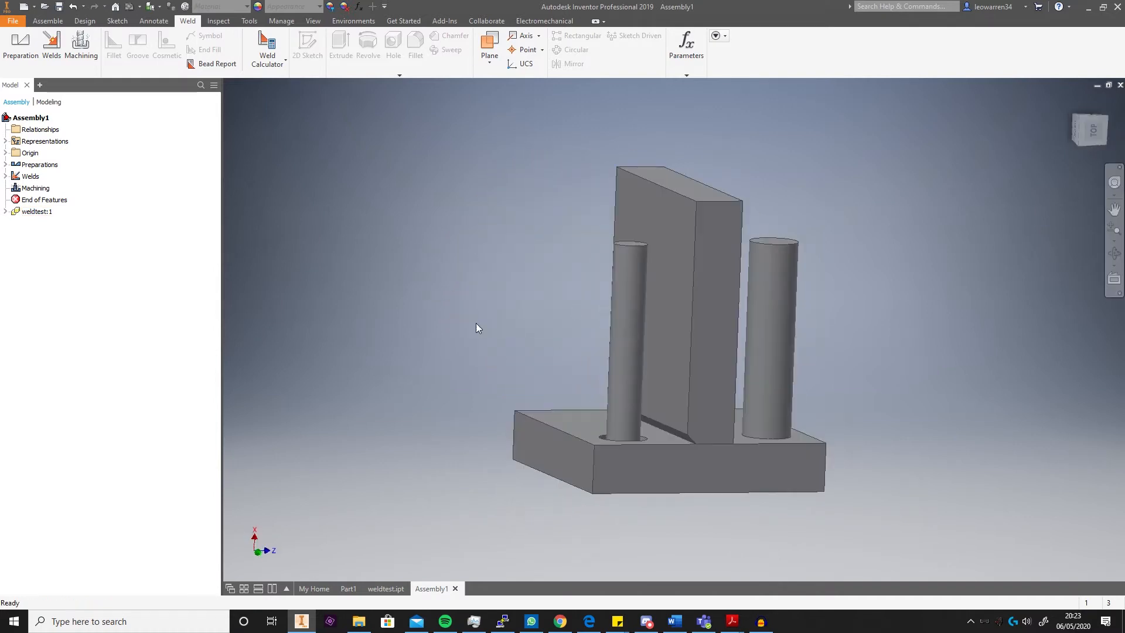
{"action": "middle_click_drag", "start_coordinate": [674, 328], "coordinate": [724, 302], "text": "shift"}
{"action": "left_click_drag", "start_coordinate": [1088, 128], "coordinate": [1088, 115]}
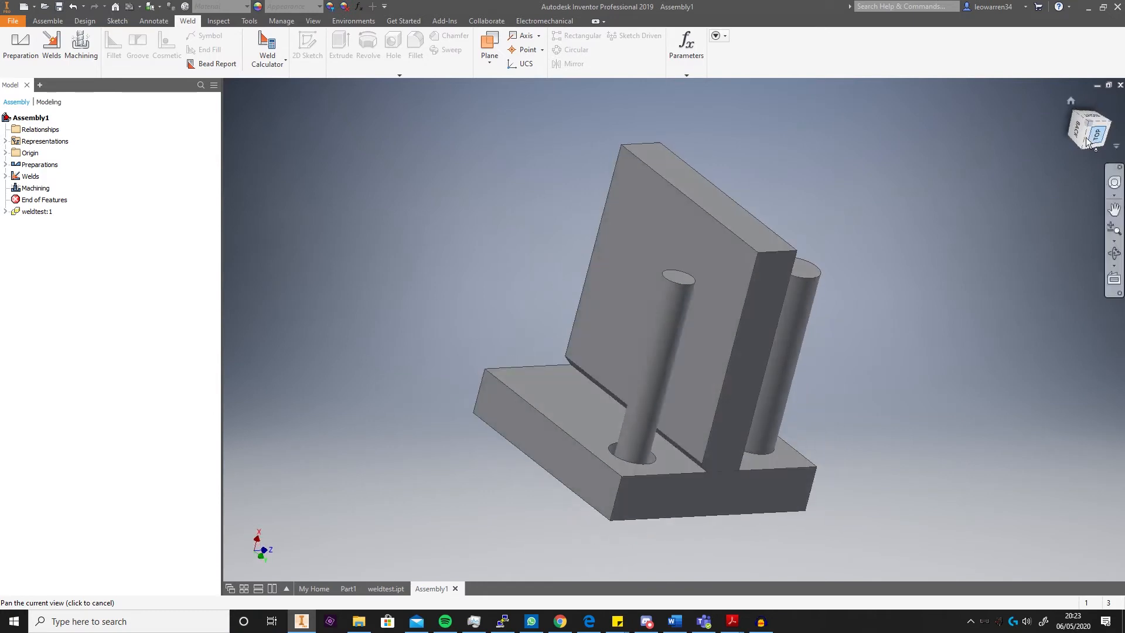
{"action": "middle_click_drag", "start_coordinate": [456, 310], "coordinate": [391, 289]}
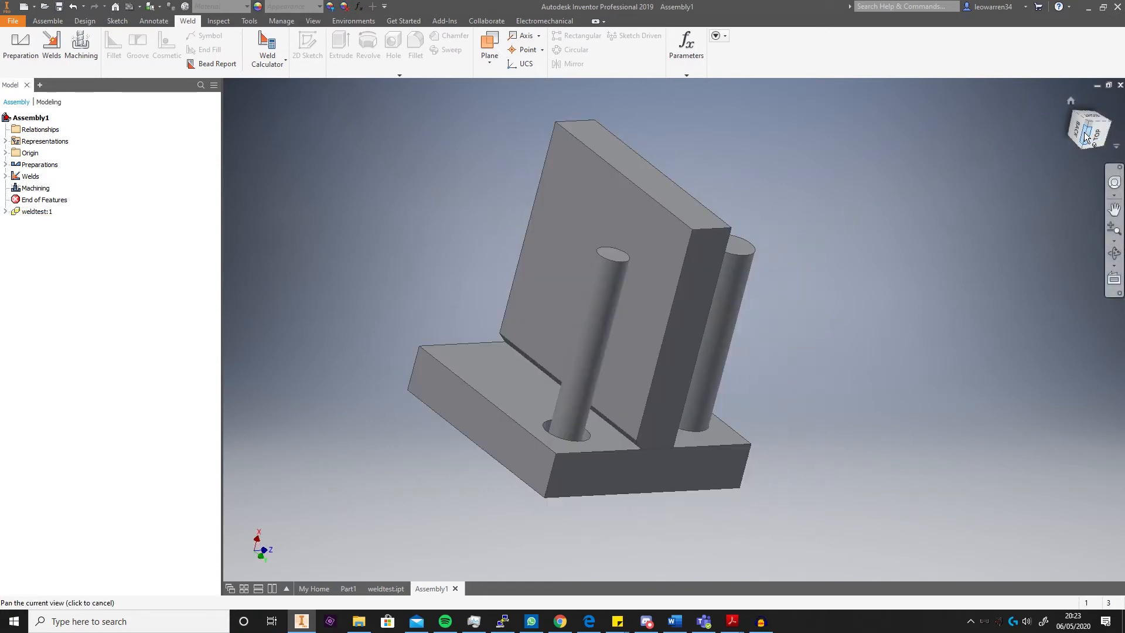
{"action": "left_click", "coordinate": [1098, 135]}
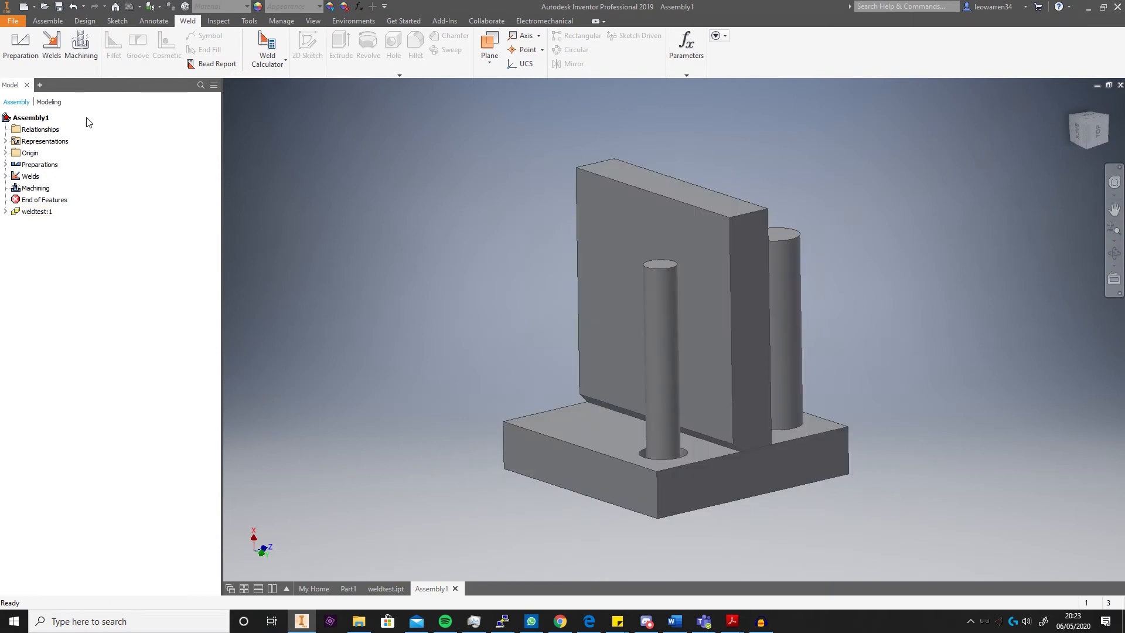
- Start a groove weld with the base plate's top face as face set 1 and the upright's chamfered face as face set 2
{"action": "left_click", "coordinate": [51, 50]}
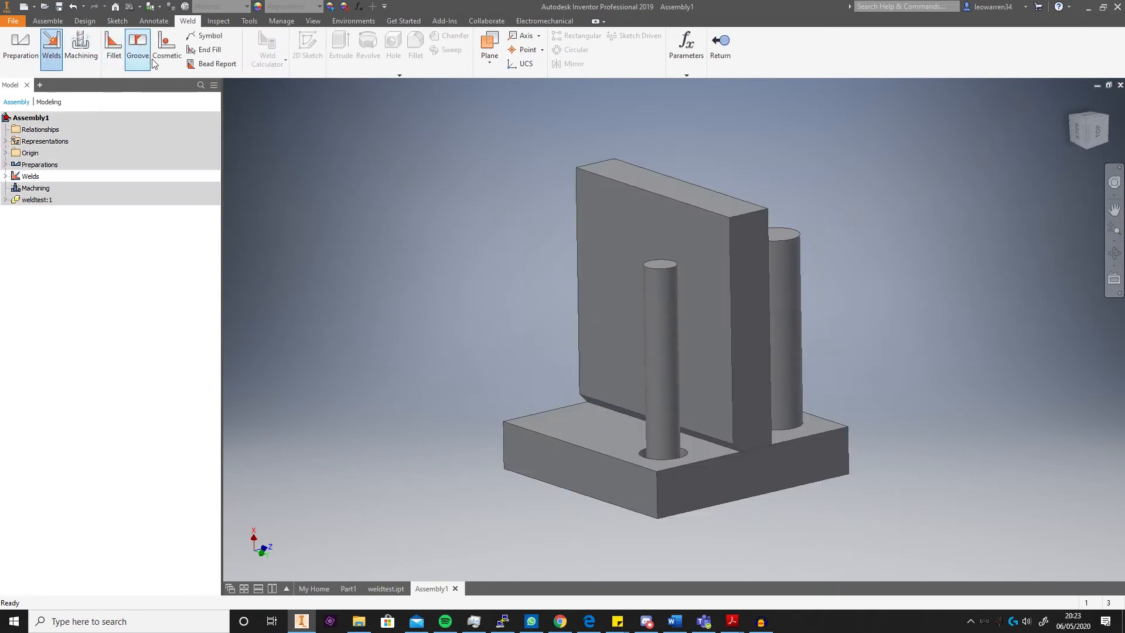
{"action": "left_click", "coordinate": [138, 44]}
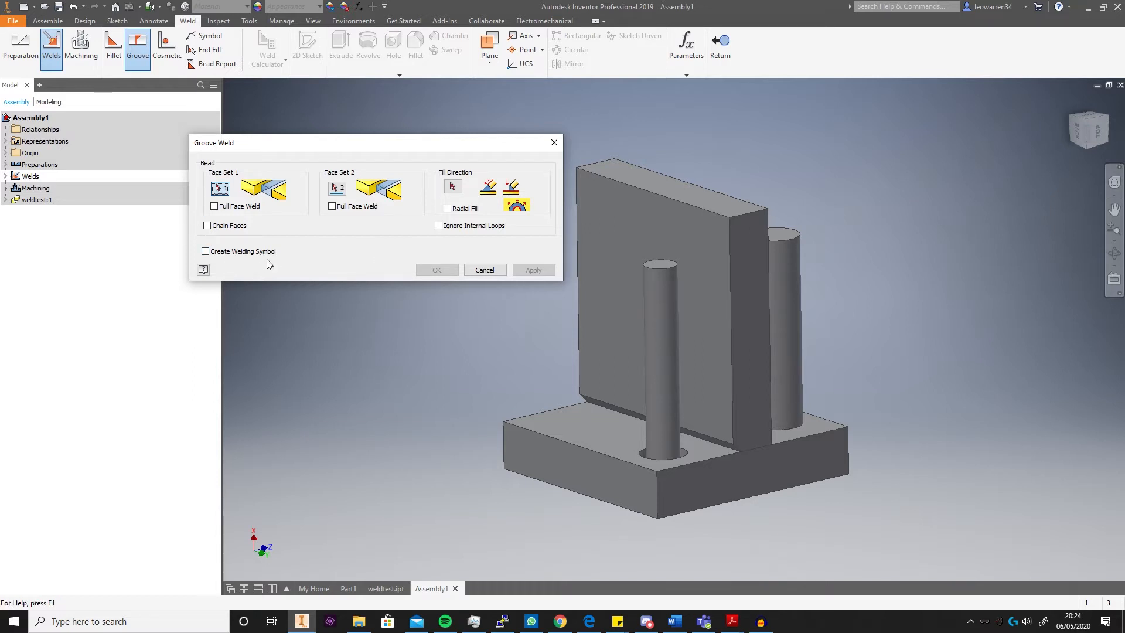
{"action": "mouse_move", "coordinate": [471, 324]}
{"action": "middle_mouse_down"}
{"action": "mouse_move", "coordinate": [495, 339]}
{"action": "mouse_move", "coordinate": [490, 326]}
{"action": "middle_mouse_up"}
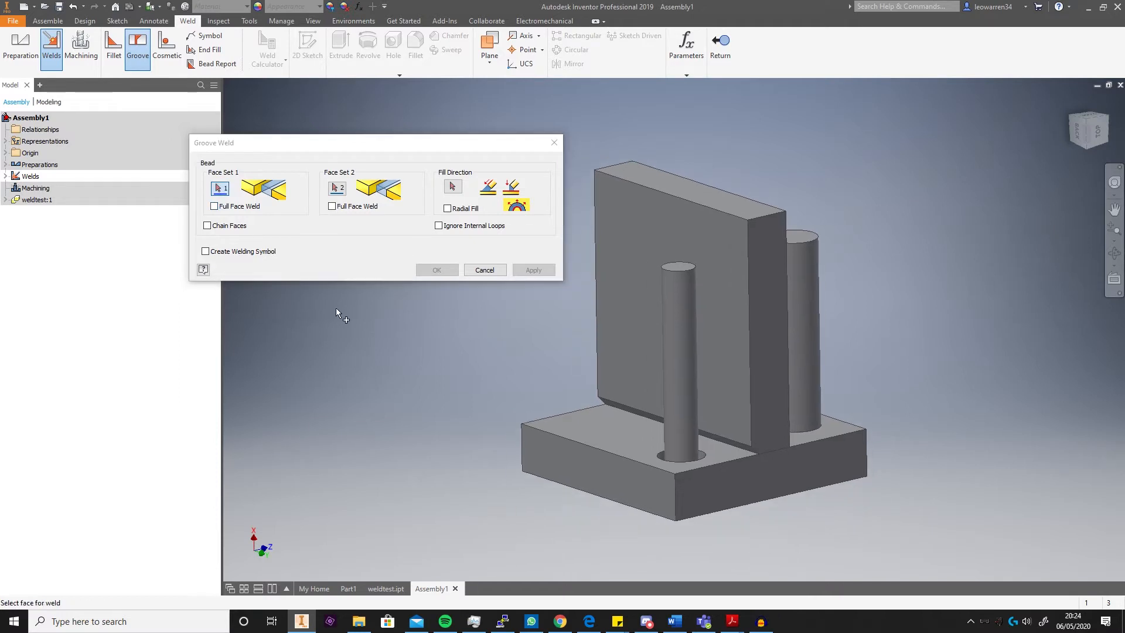
{"action": "left_click", "coordinate": [620, 424]}
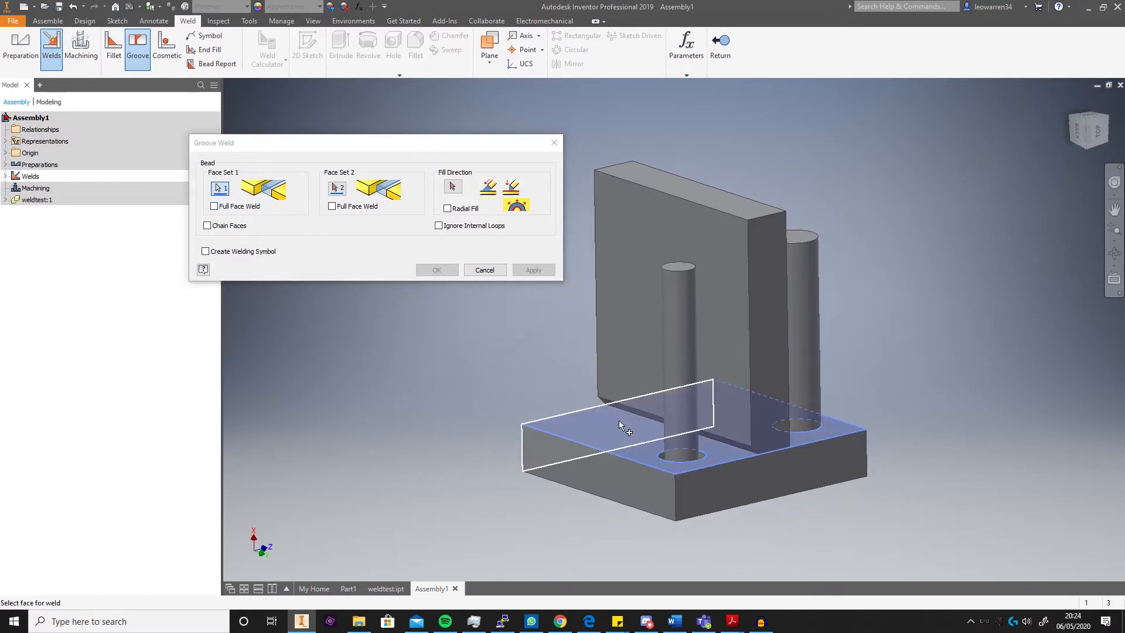
{"action": "left_click", "coordinate": [337, 188]}
{"action": "scroll", "coordinate": [602, 381], "scroll_direction": "up", "scroll_amount": 5}
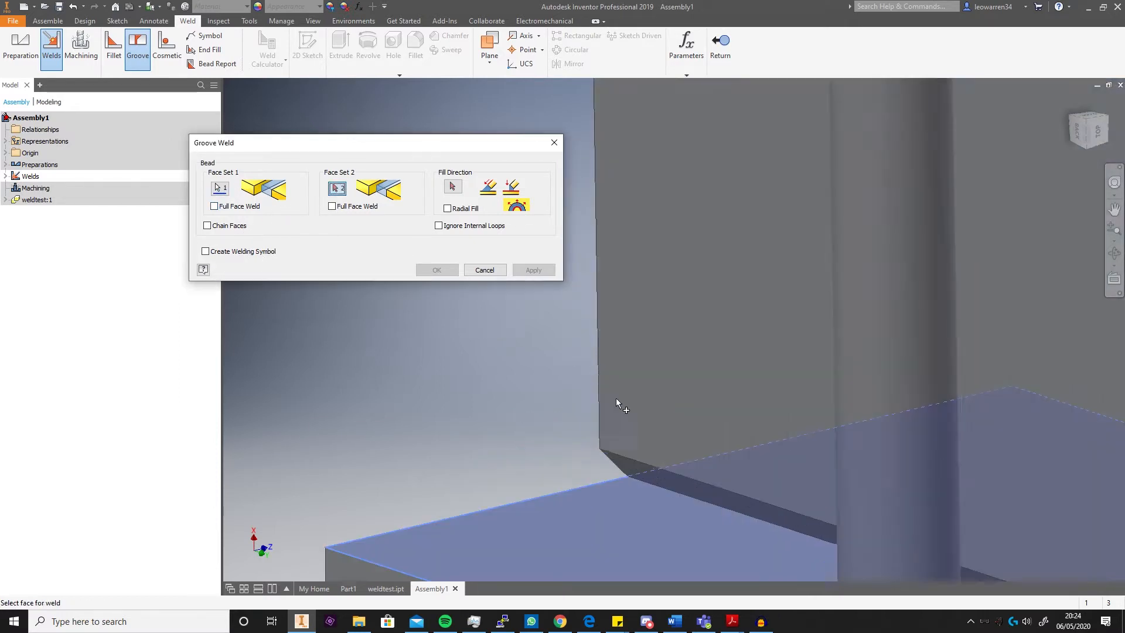
{"action": "scroll", "coordinate": [602, 381], "scroll_direction": "down", "scroll_amount": 3}
{"action": "left_click", "coordinate": [554, 378]}
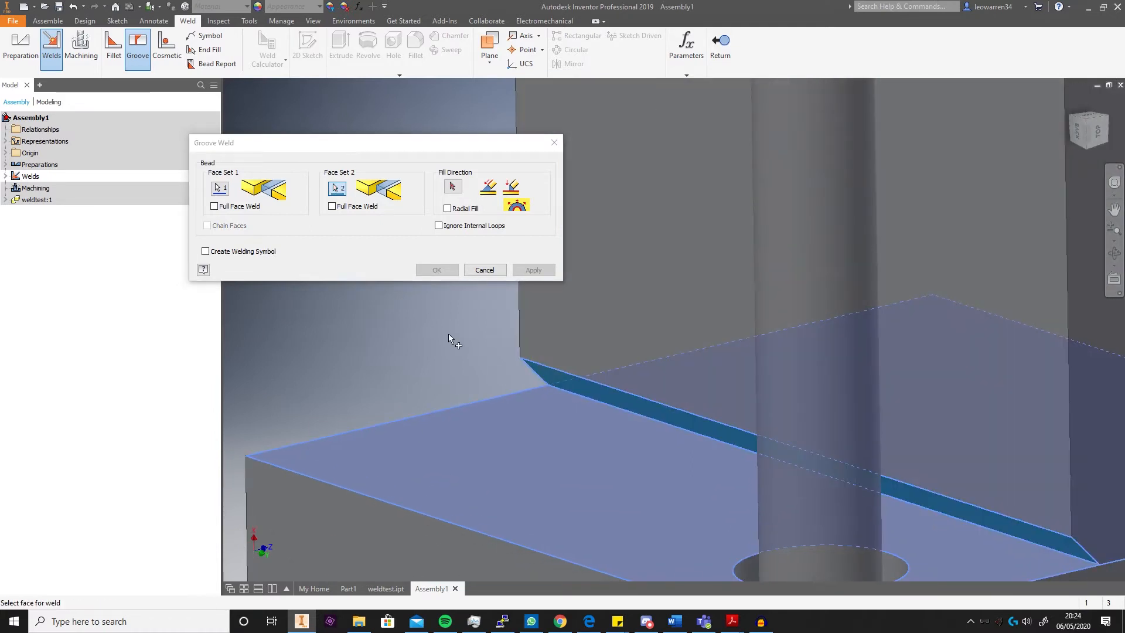
- Try radial fill for the groove weld, and try a fill direction taken from the base plate's top face
{"action": "left_click", "coordinate": [453, 186]}
{"action": "scroll", "coordinate": [604, 499], "scroll_direction": "down", "scroll_amount": 3}
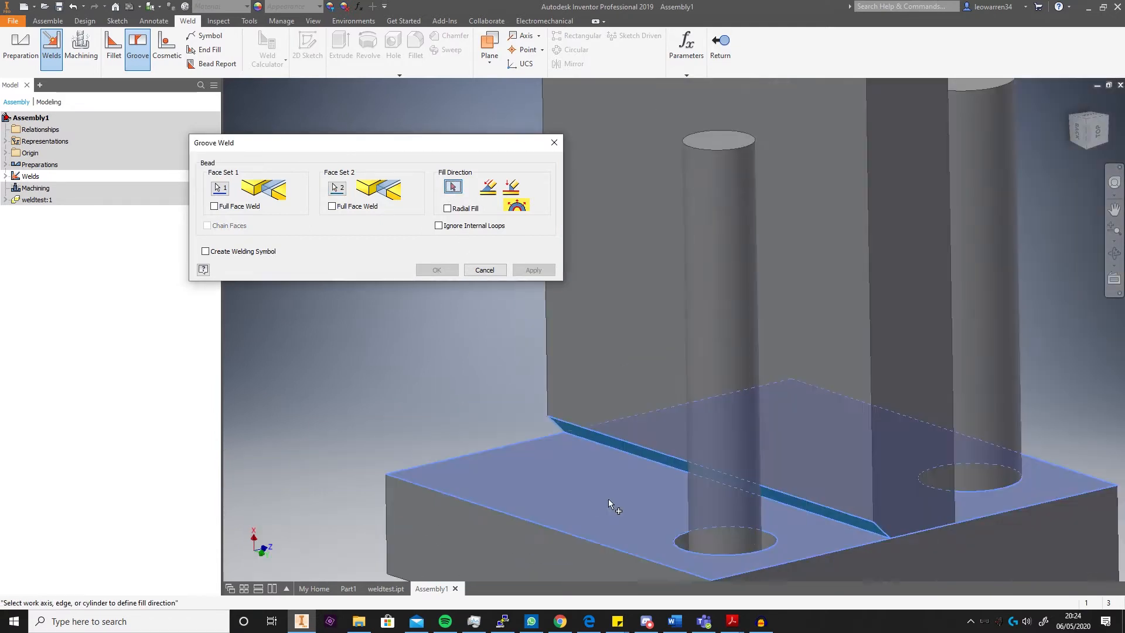
{"action": "scroll", "coordinate": [604, 498], "scroll_direction": "down", "scroll_amount": 3}
{"action": "left_click", "coordinate": [448, 208]}
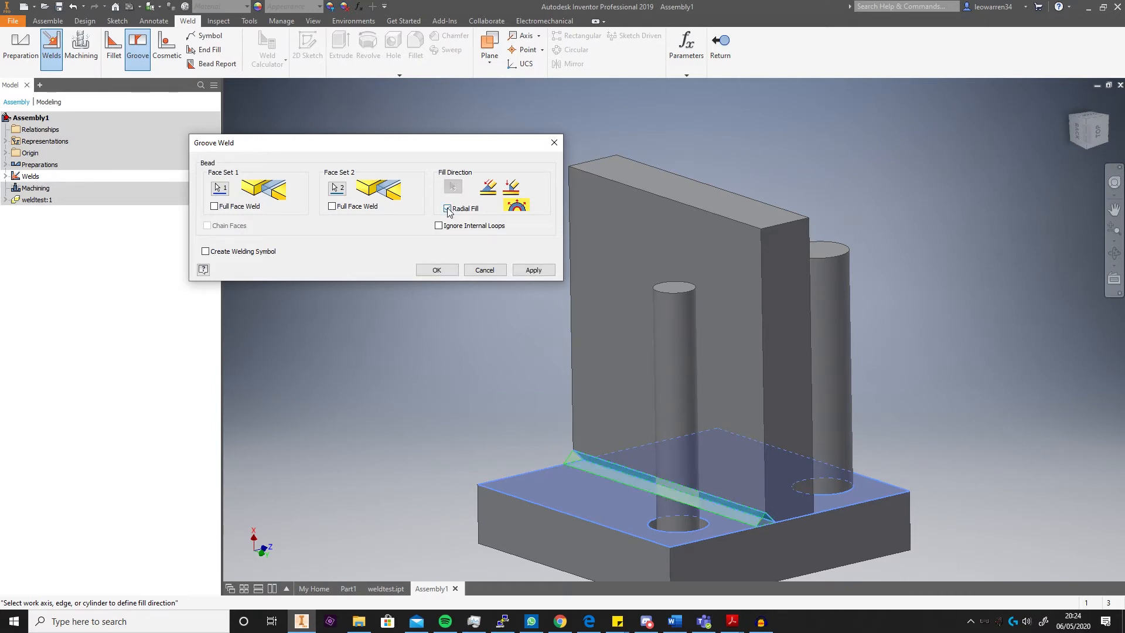
{"action": "left_click", "coordinate": [447, 209]}
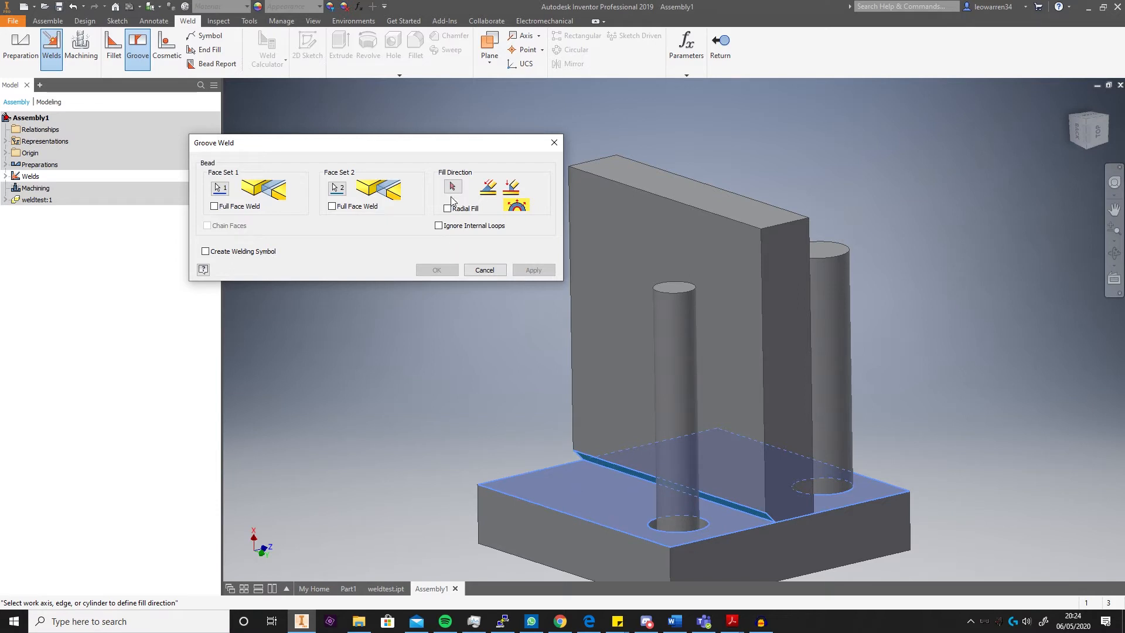
{"action": "left_click", "coordinate": [585, 500]}
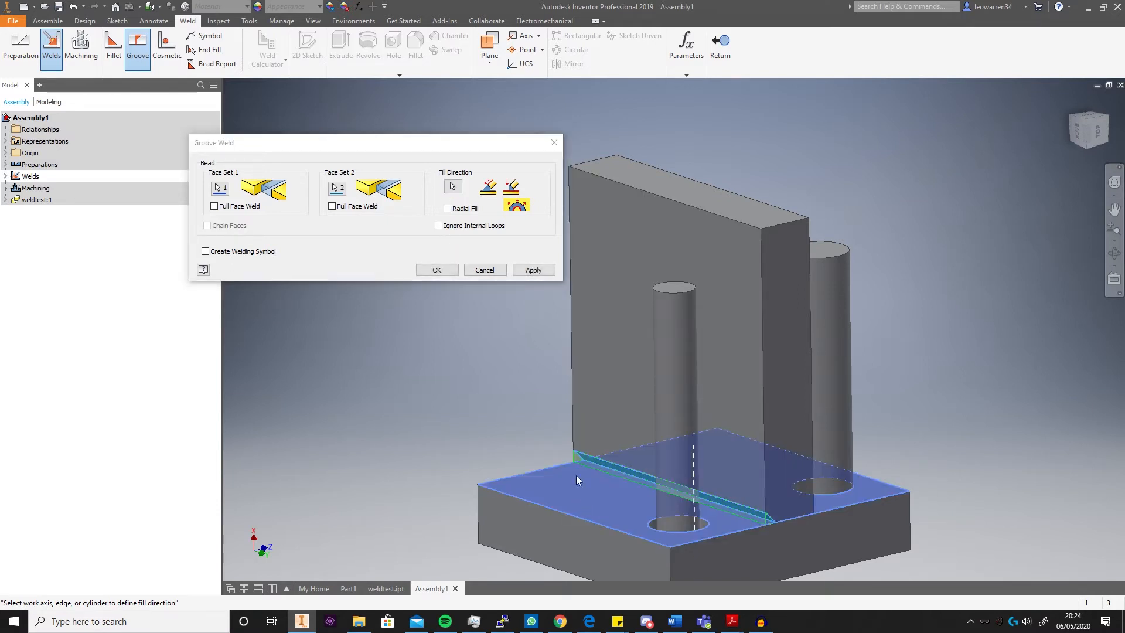
- Redefine the groove weld's fill direction using the chamfered face along the foot of the upright plate
{"action": "left_click", "coordinate": [1096, 130]}
{"action": "left_click", "coordinate": [1078, 128]}
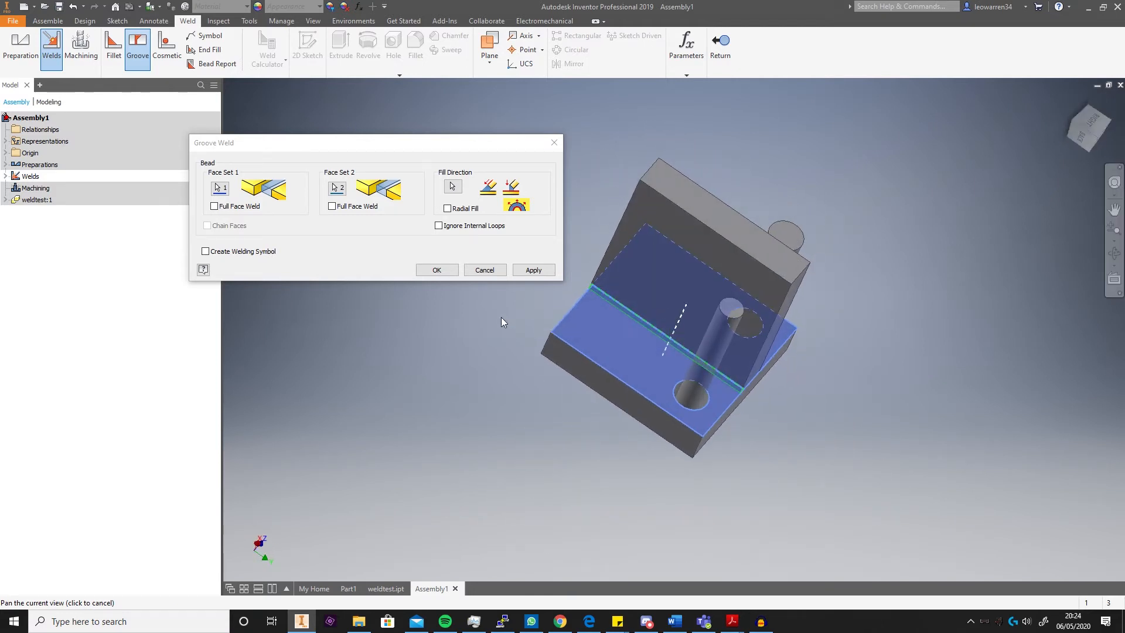
{"action": "left_click", "coordinate": [453, 186]}
{"action": "left_click", "coordinate": [1082, 140]}
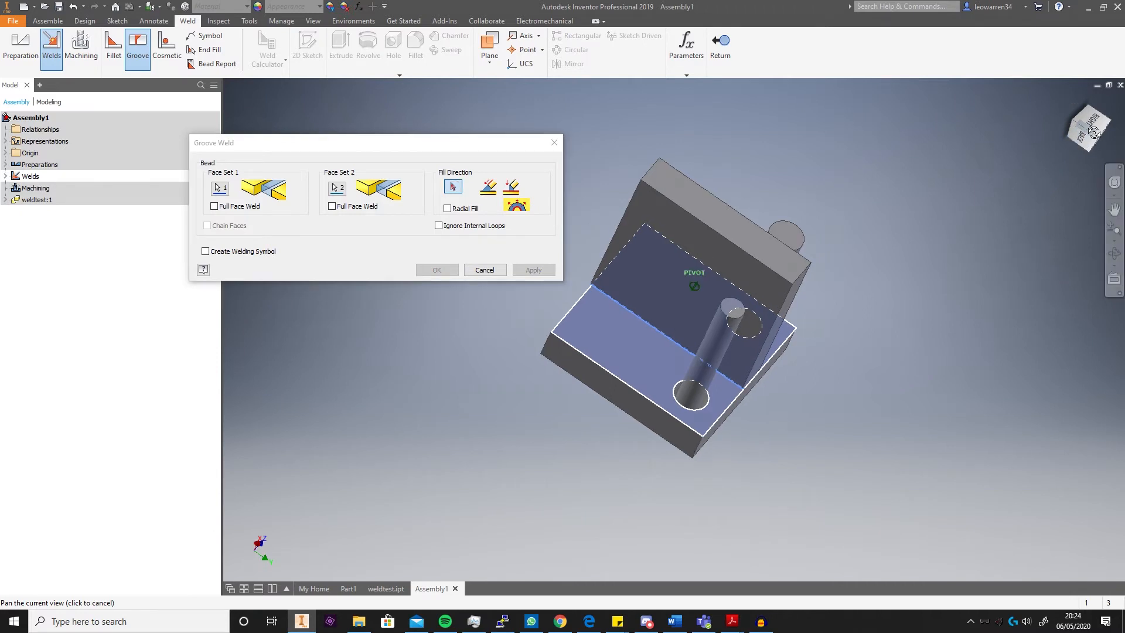
{"action": "scroll", "coordinate": [644, 324], "scroll_direction": "down", "scroll_amount": 3}
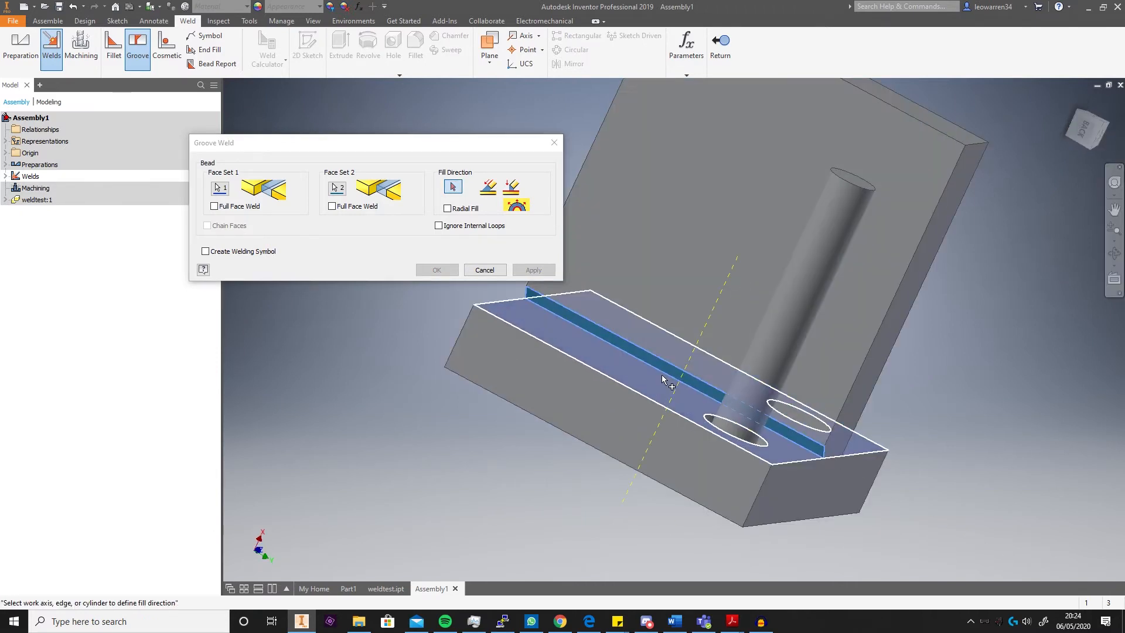
{"action": "left_click", "coordinate": [662, 370]}
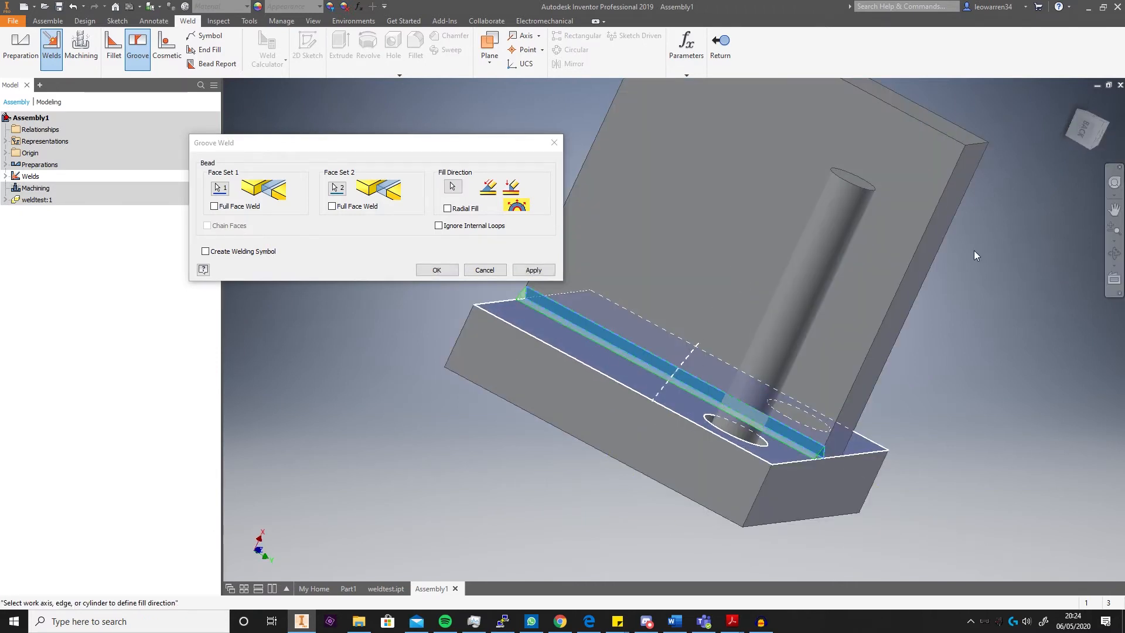
- Add a welding symbol with fillet weld linking set to None and apply the groove weld along the upright plate
{"action": "left_click_drag", "start_coordinate": [1092, 129], "coordinate": [1049, 131]}
{"action": "mouse_move", "coordinate": [586, 352]}
{"action": "middle_mouse_down", "text": "shift"}
{"action": "mouse_move", "coordinate": [410, 339]}
{"action": "mouse_move", "coordinate": [268, 296]}
{"action": "middle_mouse_up", "text": "shift"}
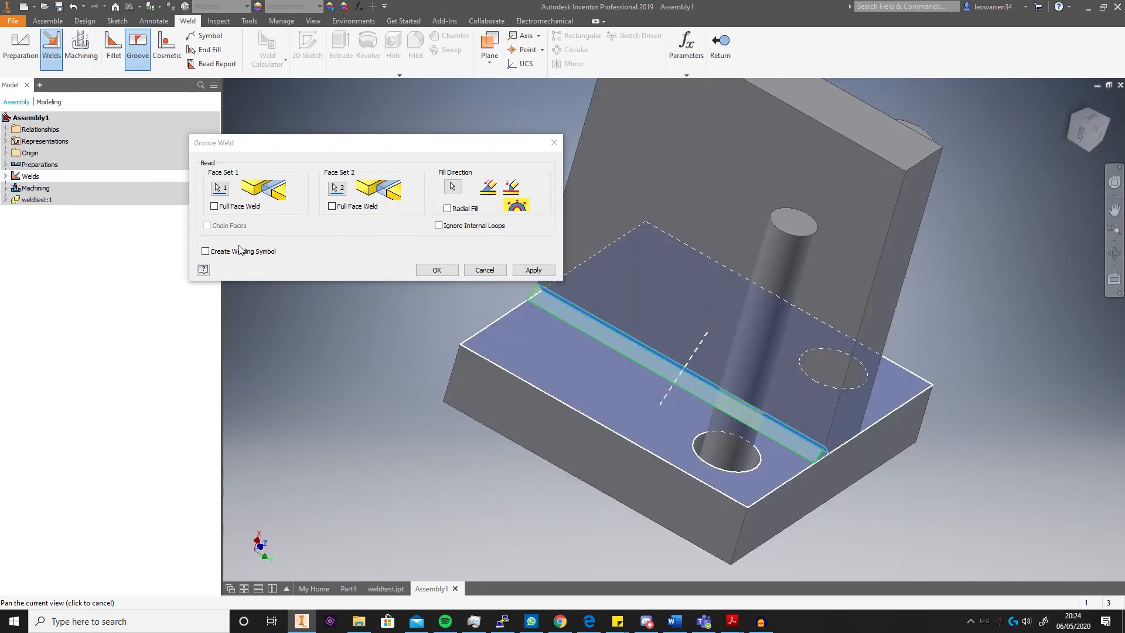
{"action": "left_click", "coordinate": [206, 251]}
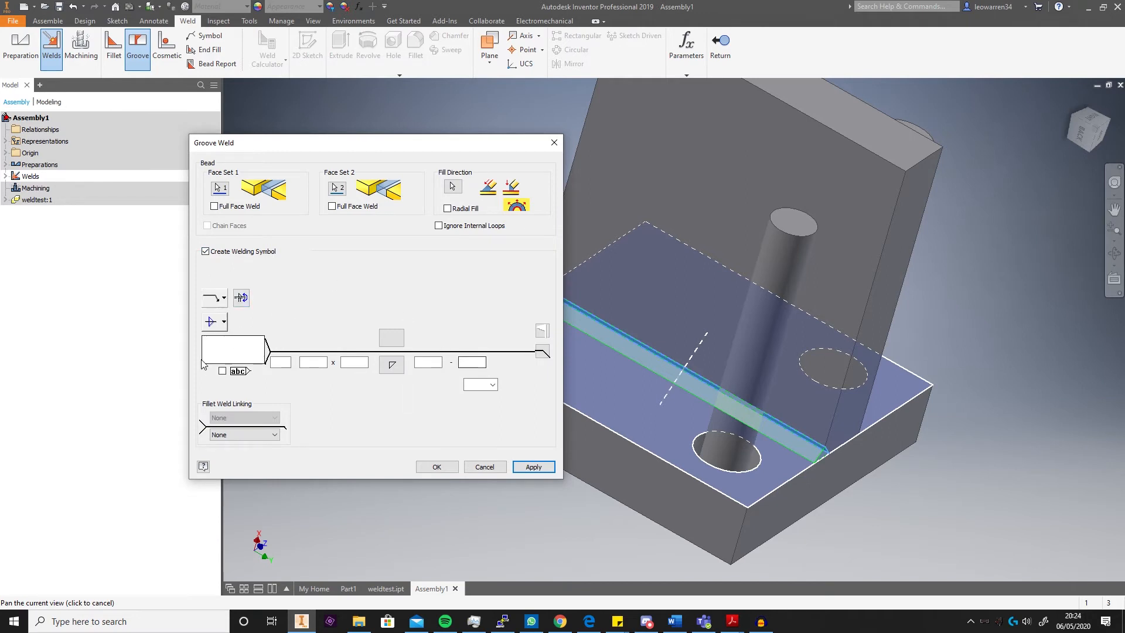
{"action": "left_click", "coordinate": [266, 435]}
{"action": "left_click", "coordinate": [257, 445]}
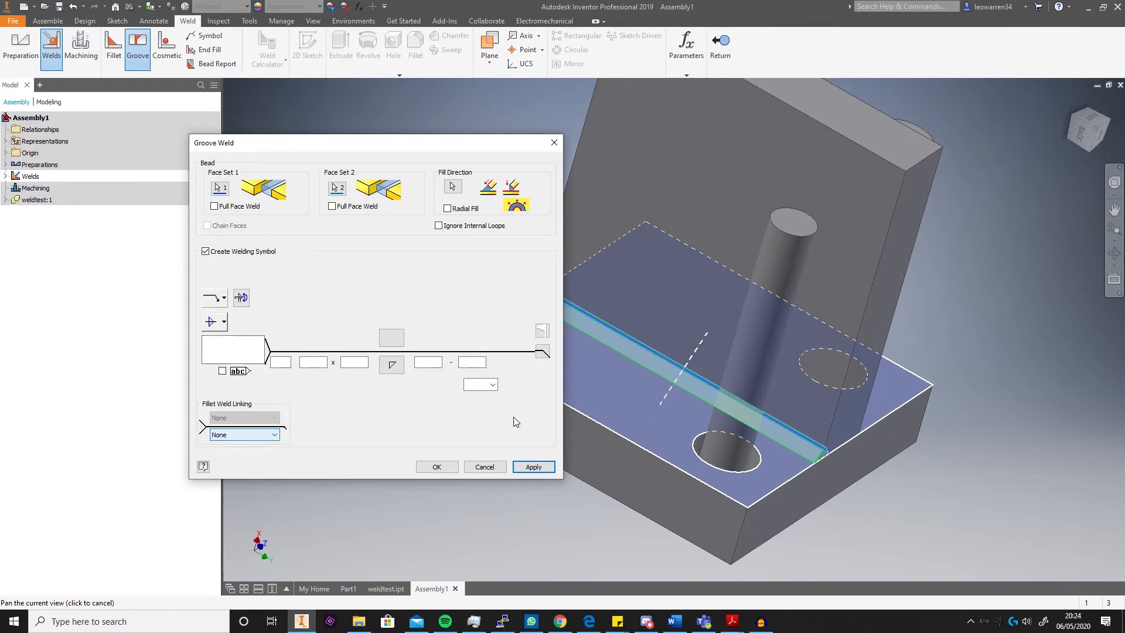
{"action": "left_click", "coordinate": [538, 468]}
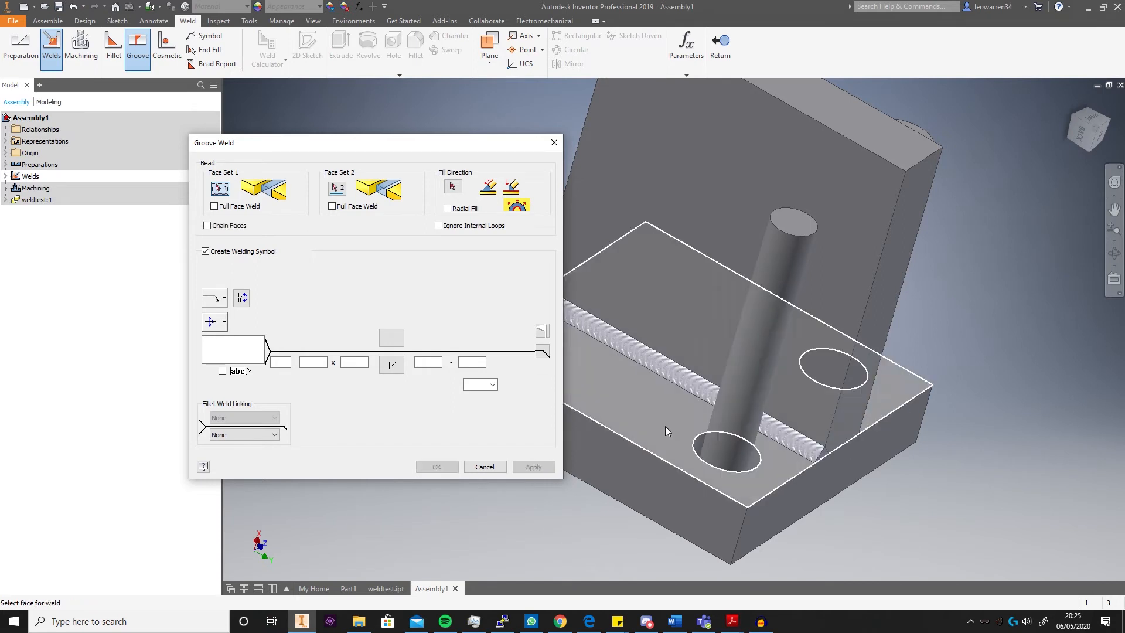
- Define a radial-fill groove weld between the hole's inner face as face set 1 and the thinner pin's cylindrical face as face set 2
{"action": "middle_click_drag", "start_coordinate": [617, 363], "coordinate": [664, 412], "text": "shift"}
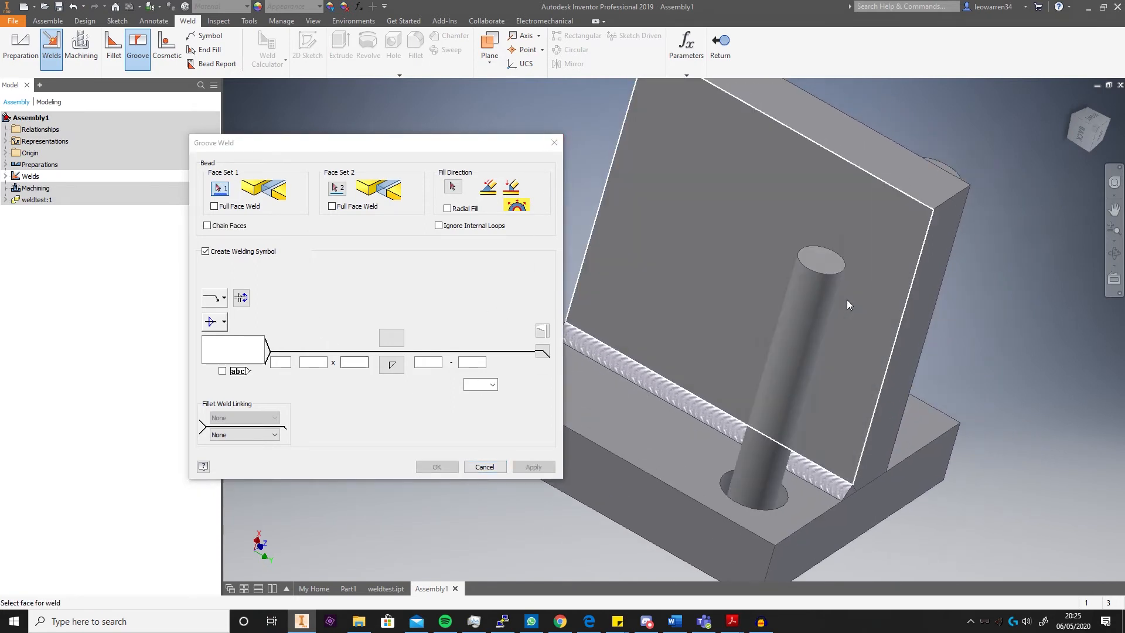
{"action": "middle_click_drag", "start_coordinate": [843, 374], "coordinate": [736, 359]}
{"action": "middle_click_drag", "start_coordinate": [722, 430], "coordinate": [606, 383], "text": "shift"}
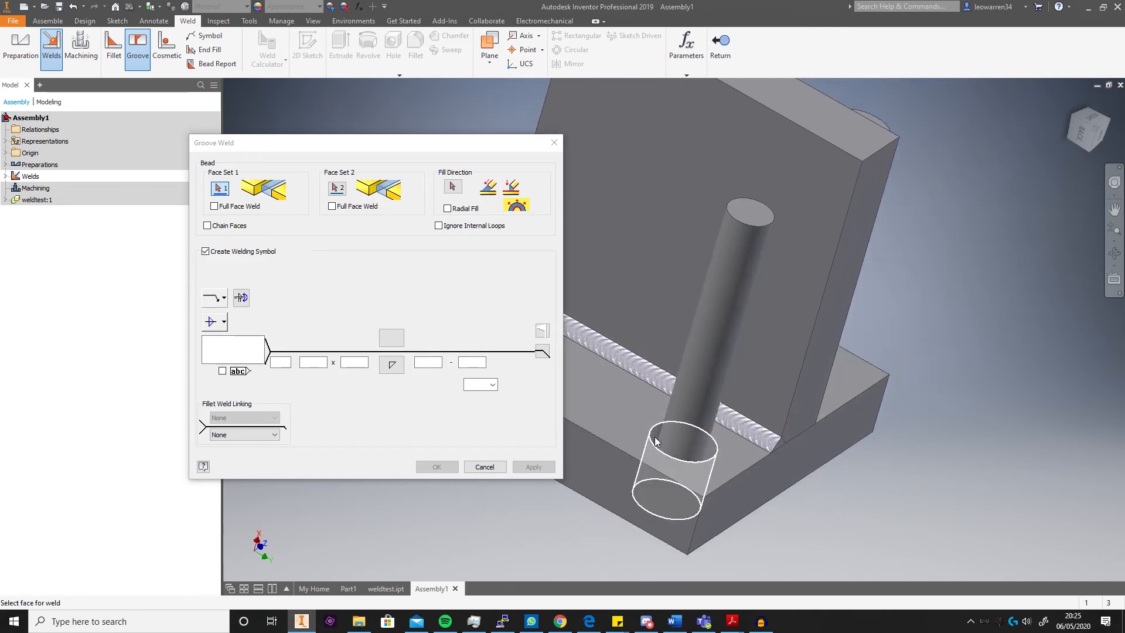
{"action": "left_click", "coordinate": [660, 434]}
{"action": "left_click", "coordinate": [329, 195]}
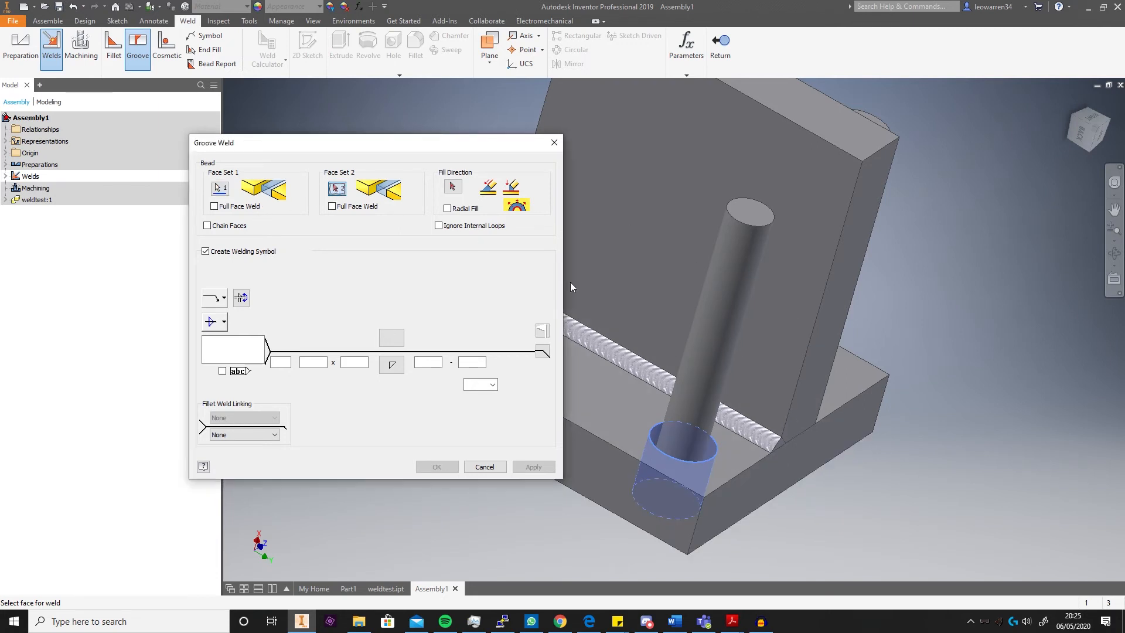
{"action": "left_click", "coordinate": [714, 354]}
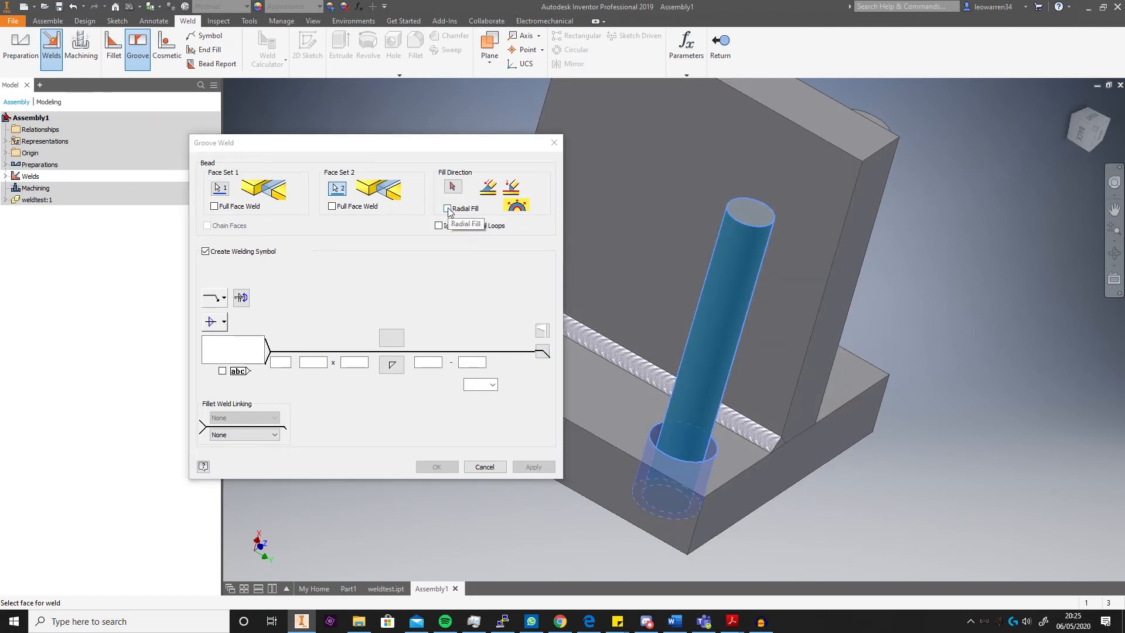
{"action": "left_click", "coordinate": [448, 209]}
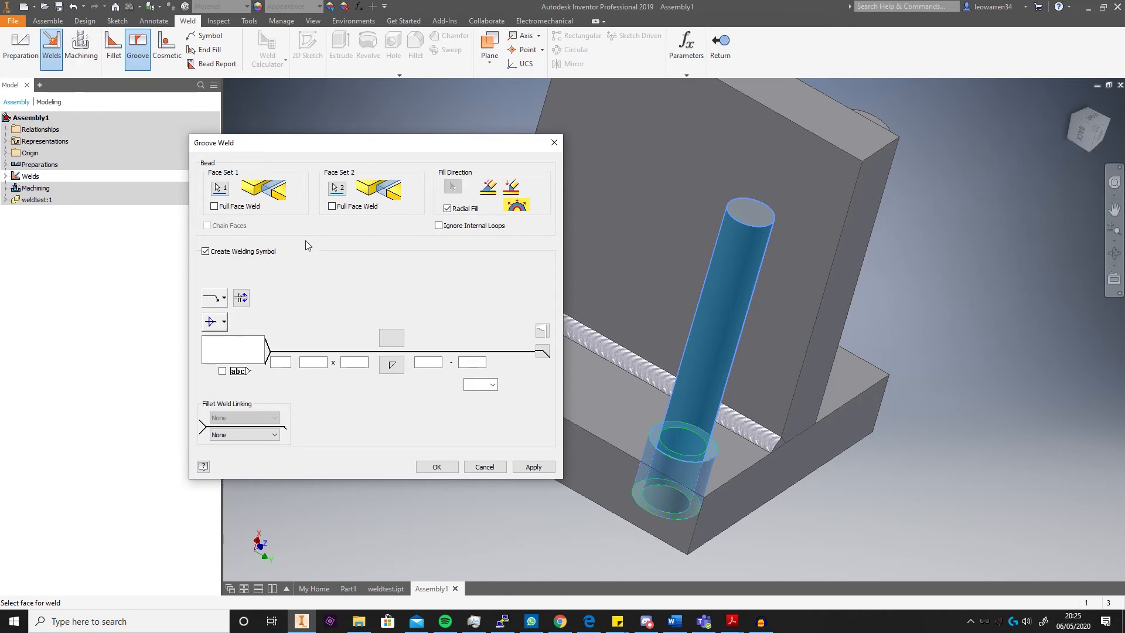
- Try the full face weld option on face set 2 and on face set 1 of the pin weld
{"action": "left_click", "coordinate": [332, 206]}
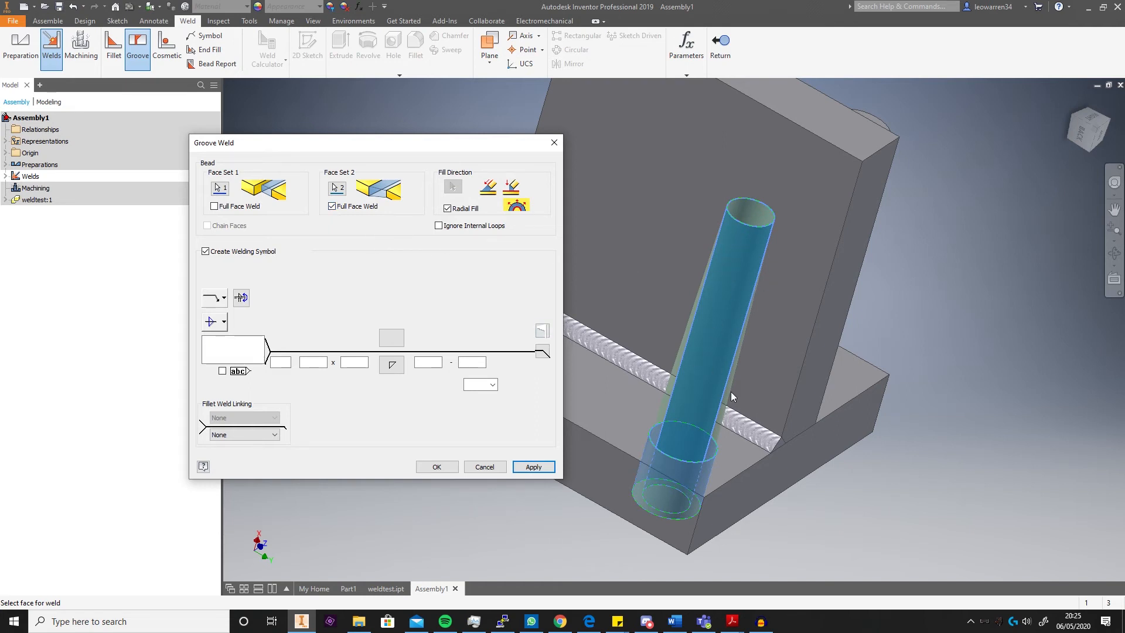
{"action": "left_click", "coordinate": [332, 207]}
{"action": "left_click", "coordinate": [215, 207]}
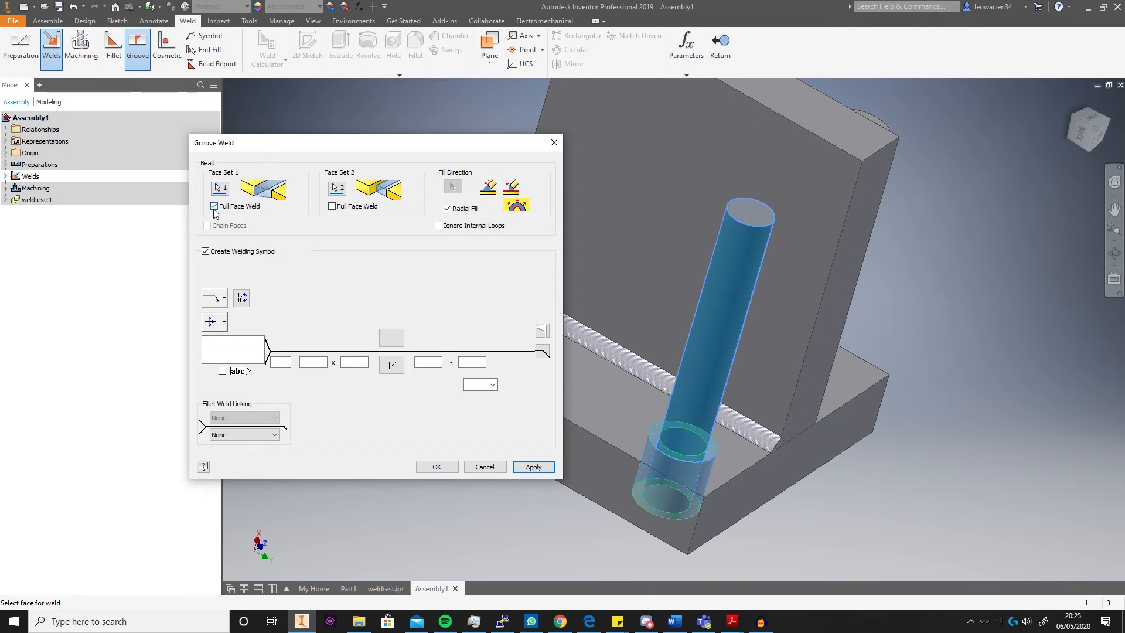
{"action": "left_click", "coordinate": [214, 207]}
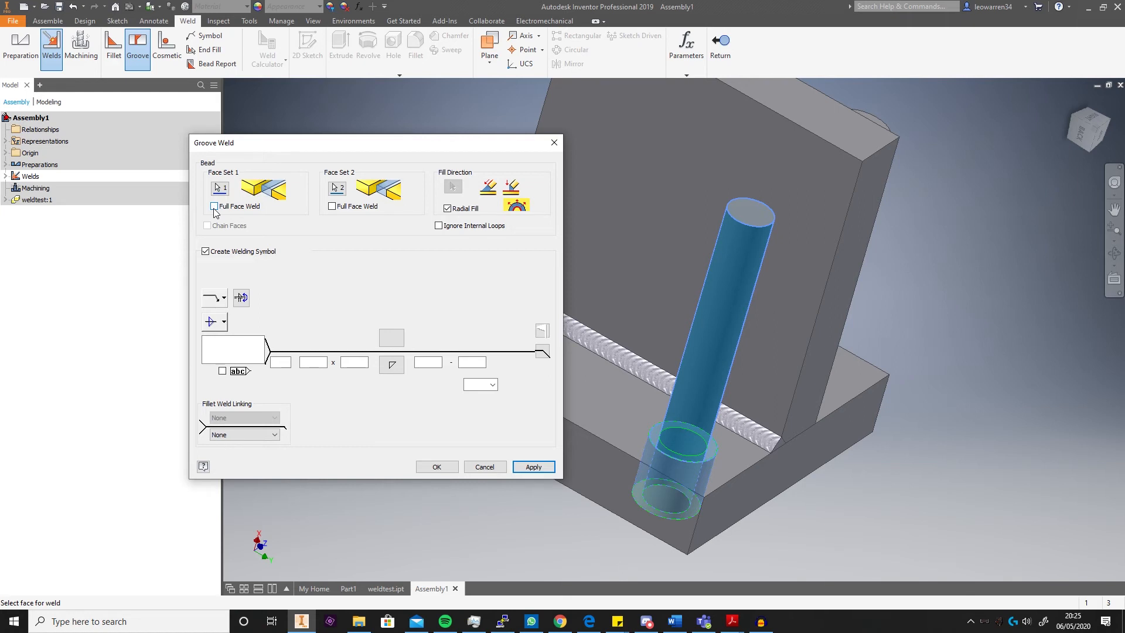
- Turn off the welding symbol, apply the groove weld around the thinner pin and finish the command
{"action": "left_click", "coordinate": [205, 251]}
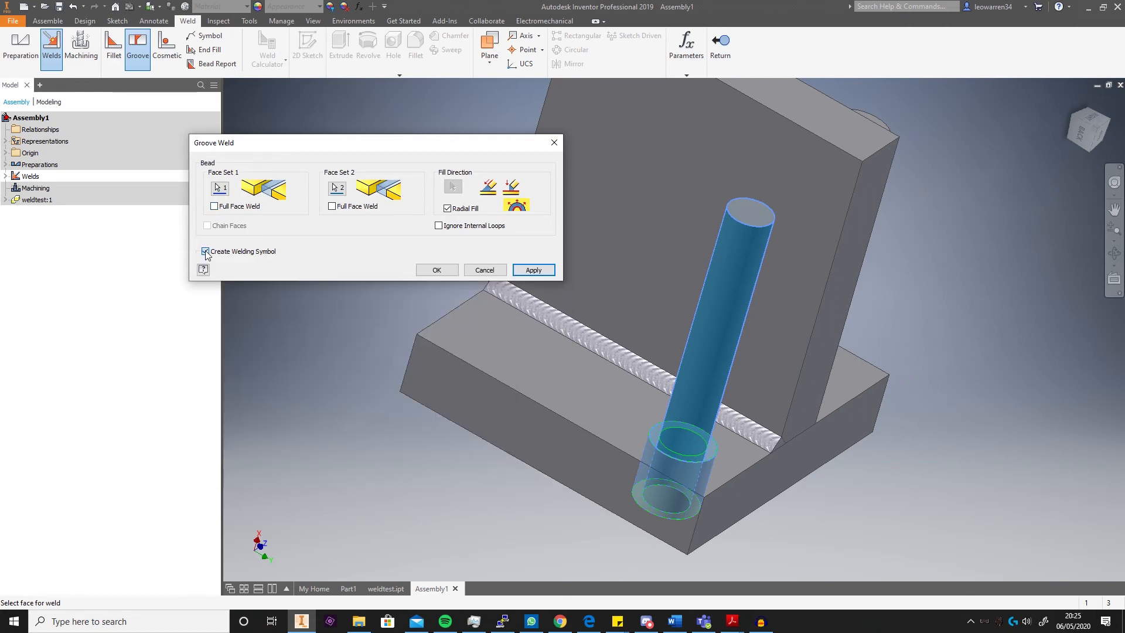
{"action": "left_click", "coordinate": [537, 269]}
{"action": "middle_click_drag", "start_coordinate": [616, 371], "coordinate": [549, 370]}
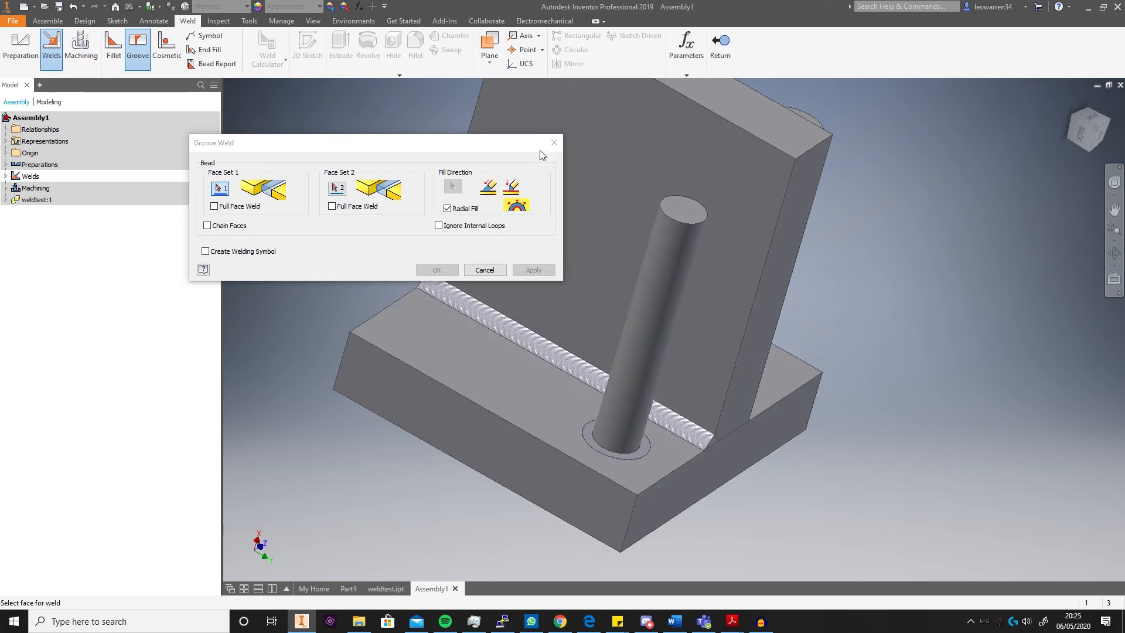
{"action": "left_click", "coordinate": [553, 144]}
- Expand the Welds and Beads entries in the model browser and examine both groove welds from several sides
{"action": "left_click_drag", "start_coordinate": [1094, 135], "coordinate": [1078, 134]}
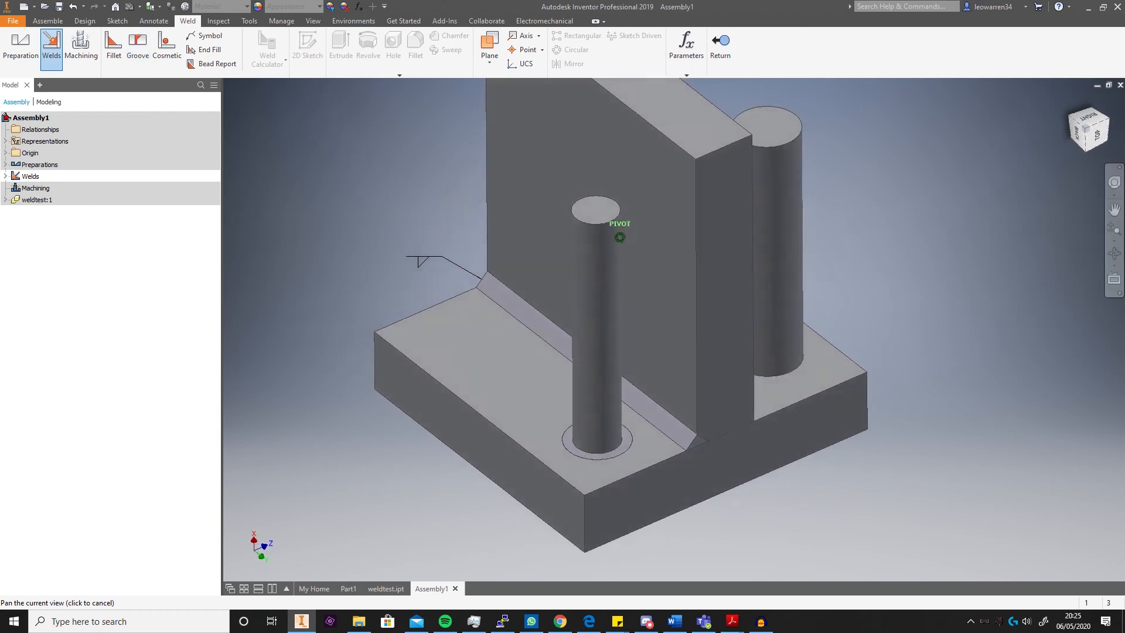
{"action": "mouse_move", "coordinate": [620, 237]}
{"action": "middle_mouse_down", "text": "shift"}
{"action": "mouse_move", "coordinate": [586, 269]}
{"action": "mouse_move", "coordinate": [556, 266]}
{"action": "mouse_move", "coordinate": [528, 287]}
{"action": "mouse_move", "coordinate": [594, 277]}
{"action": "middle_mouse_up", "text": "shift"}
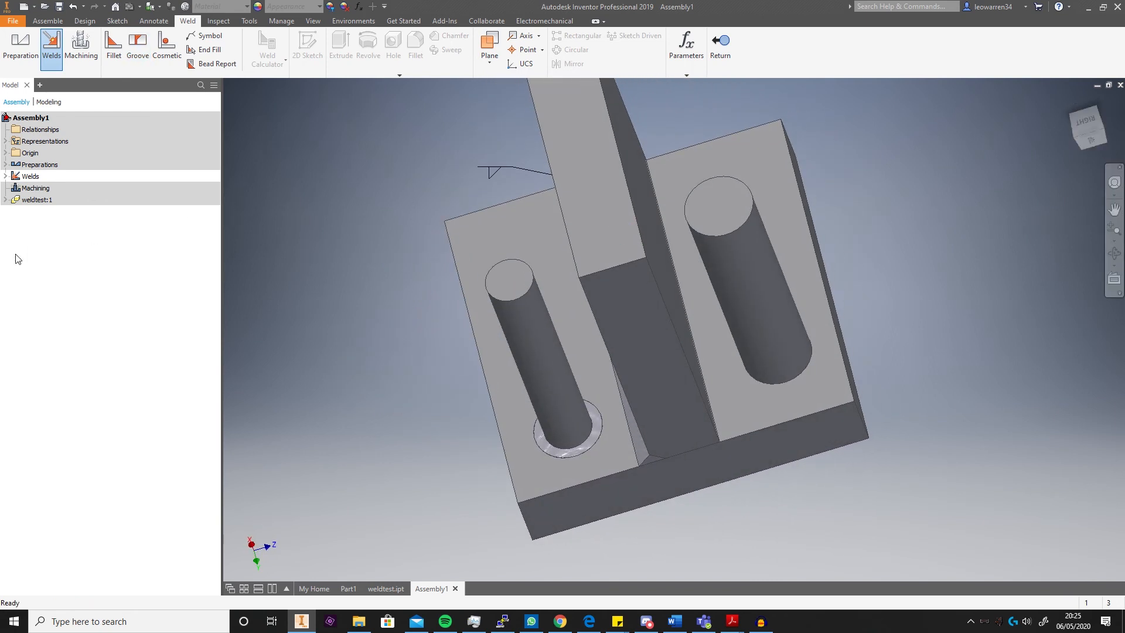
{"action": "left_click", "coordinate": [4, 175]}
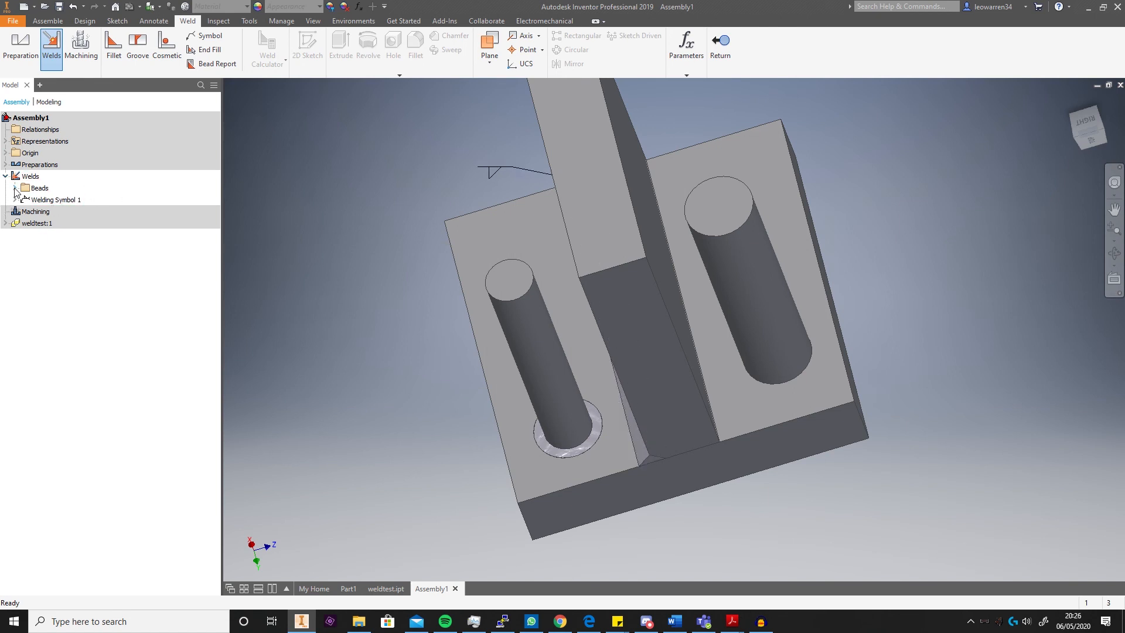
{"action": "left_click", "coordinate": [15, 188]}
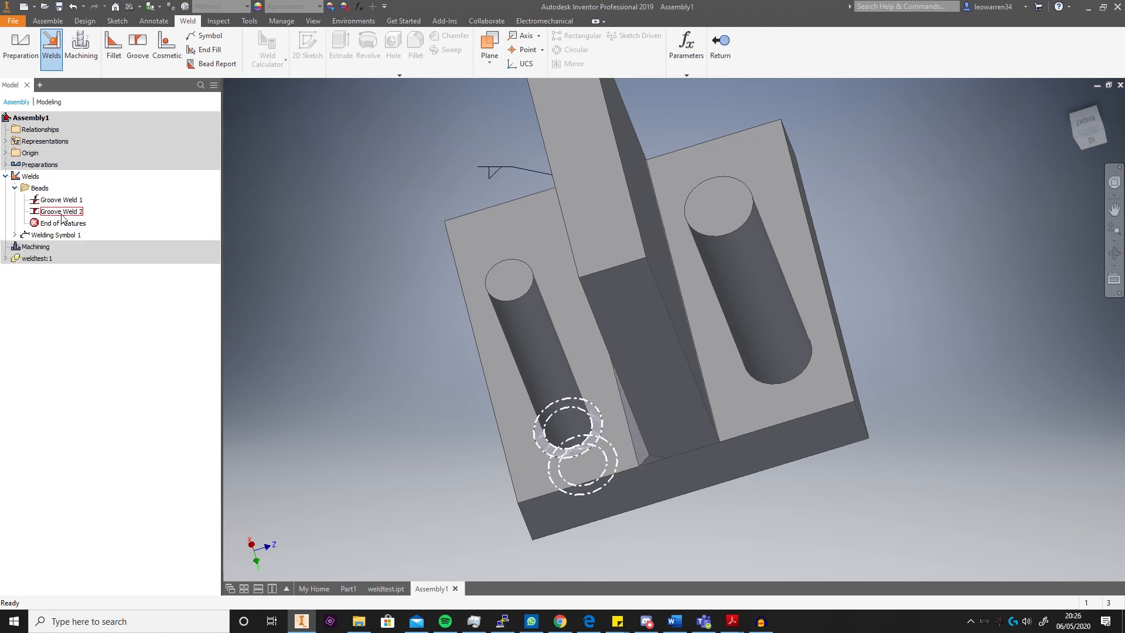
{"action": "mouse_move", "coordinate": [1090, 132]}
{"action": "left_mouse_down"}
{"action": "mouse_move", "coordinate": [1107, 124]}
{"action": "mouse_move", "coordinate": [1089, 117]}
{"action": "left_mouse_up"}
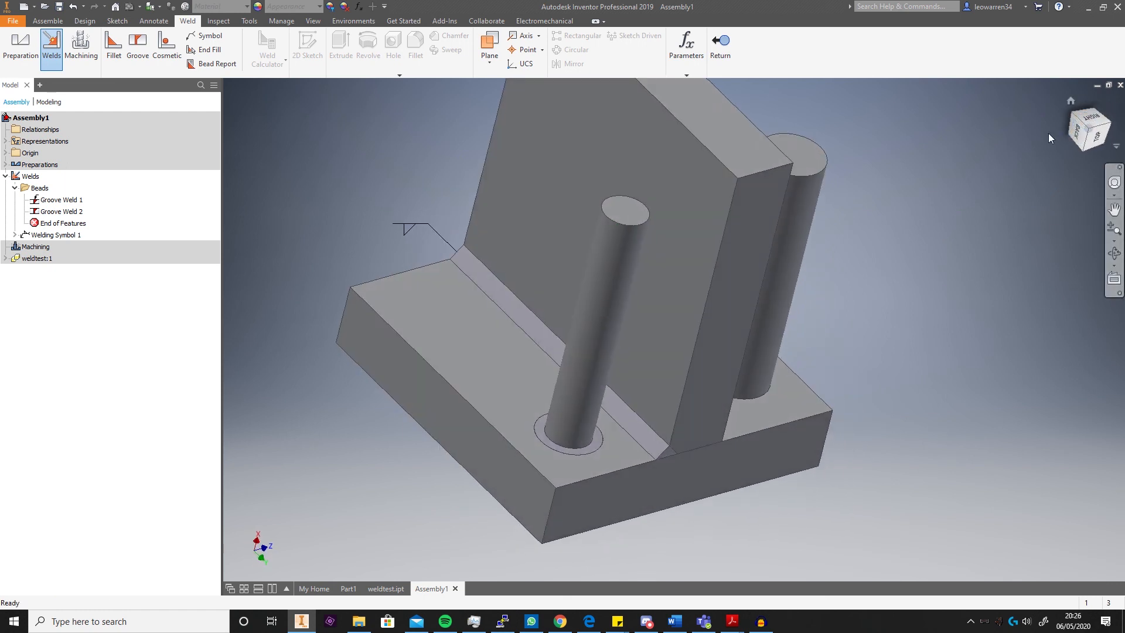
{"action": "middle_click_drag", "start_coordinate": [676, 200], "coordinate": [669, 275]}
{"action": "scroll", "coordinate": [700, 272], "scroll_direction": "up", "scroll_amount": 3}
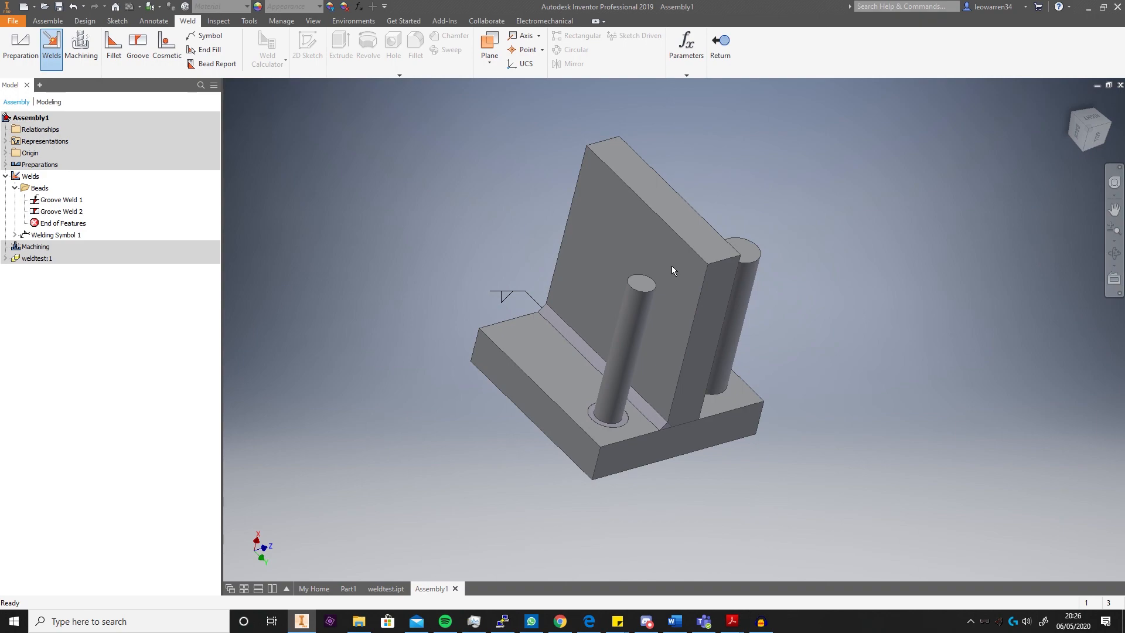